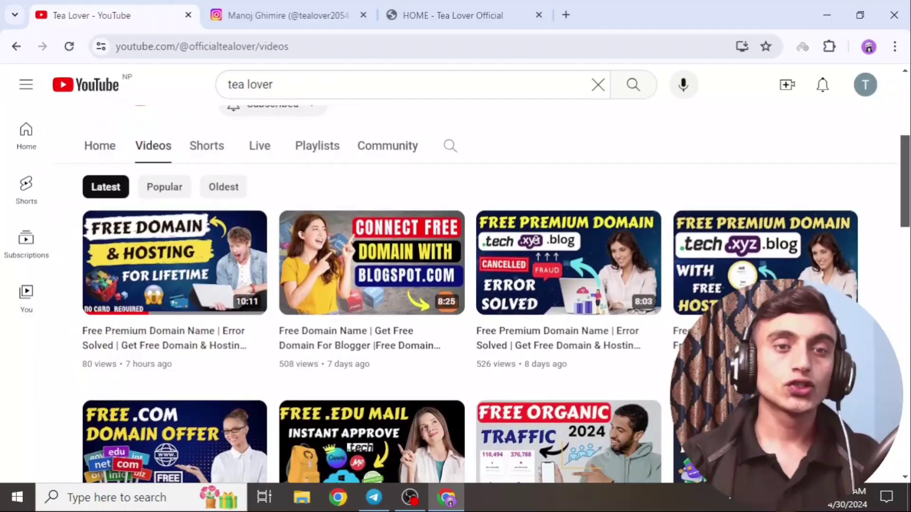
Step: Scroll down through the Tea Lover posts
{"action": "scroll", "coordinate": [536, 242], "scroll_direction": "down", "scroll_amount": 1}
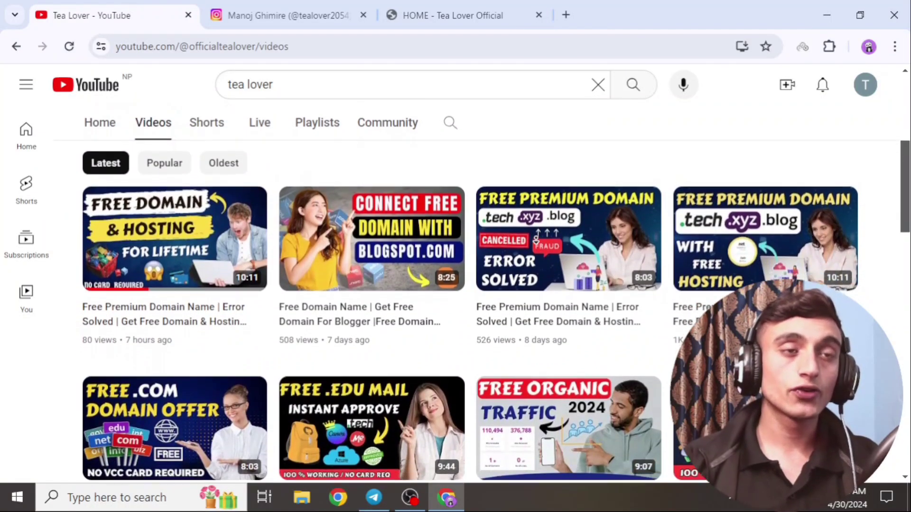
{"action": "scroll", "coordinate": [535, 241], "scroll_direction": "down", "scroll_amount": 1}
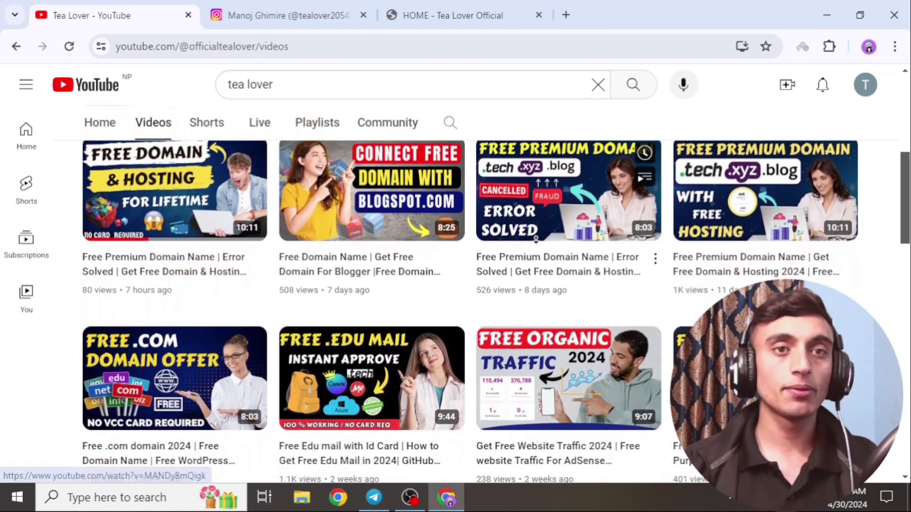
{"action": "scroll", "coordinate": [536, 240], "scroll_direction": "down", "scroll_amount": 1}
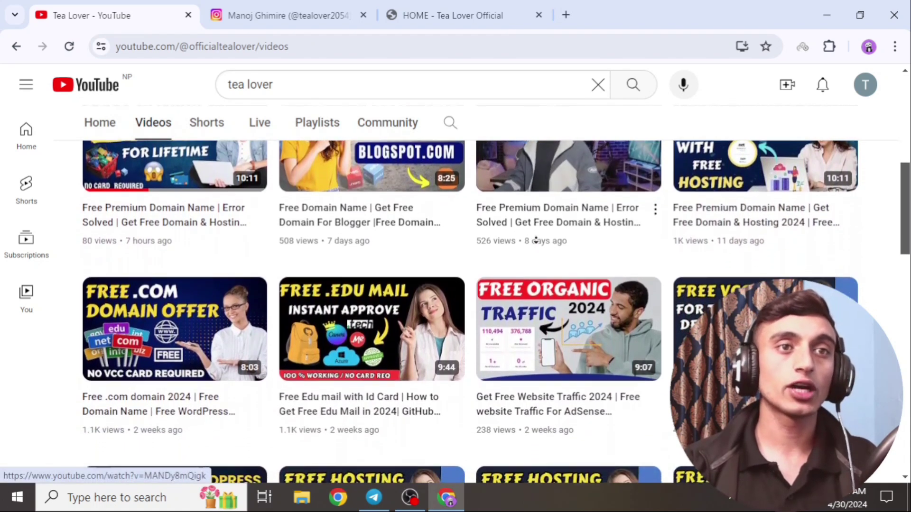
{"action": "scroll", "coordinate": [536, 240], "scroll_direction": "down", "scroll_amount": 1}
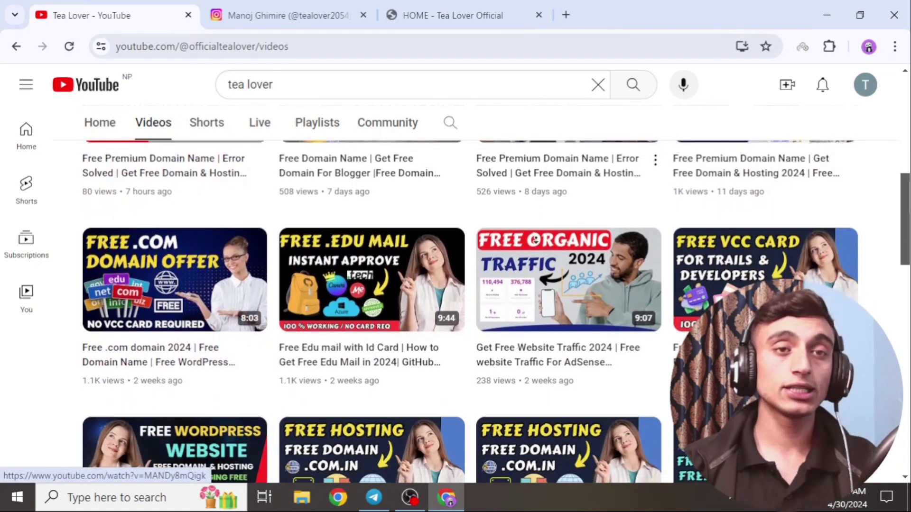
{"action": "scroll", "coordinate": [536, 240], "scroll_direction": "down", "scroll_amount": 1}
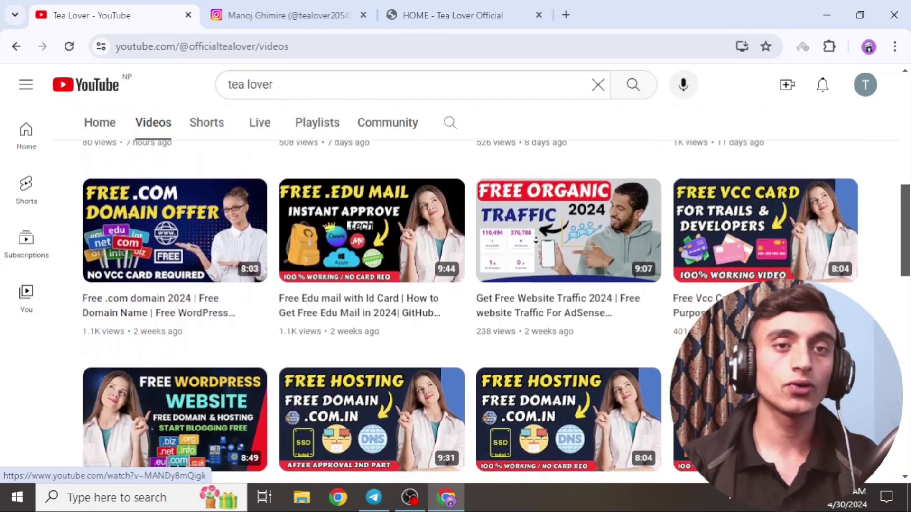
{"action": "scroll", "coordinate": [536, 240], "scroll_direction": "down", "scroll_amount": 5}
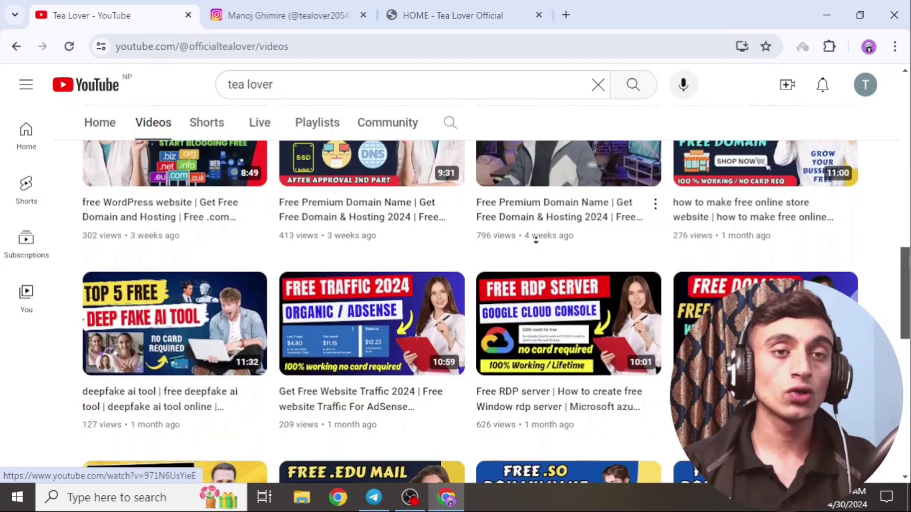
{"action": "scroll", "coordinate": [536, 240], "scroll_direction": "down", "scroll_amount": 2}
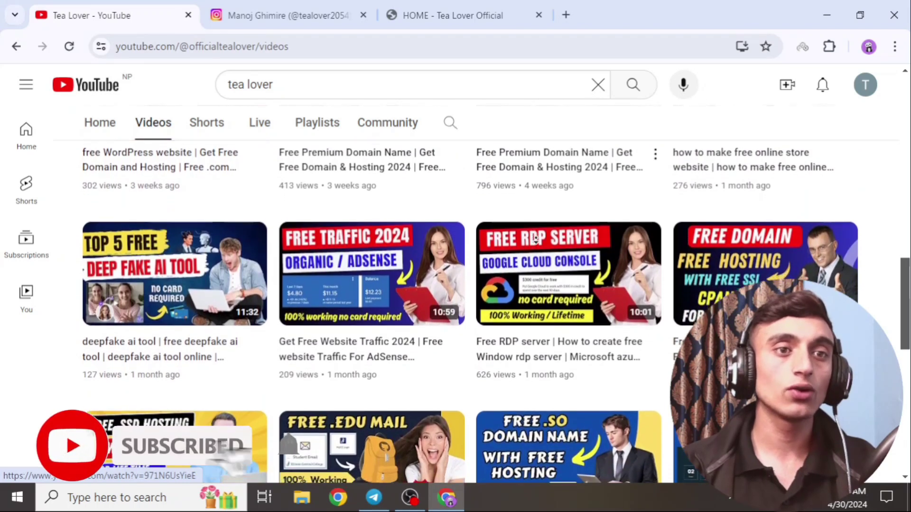
{"action": "scroll", "coordinate": [536, 240], "scroll_direction": "down", "scroll_amount": 2}
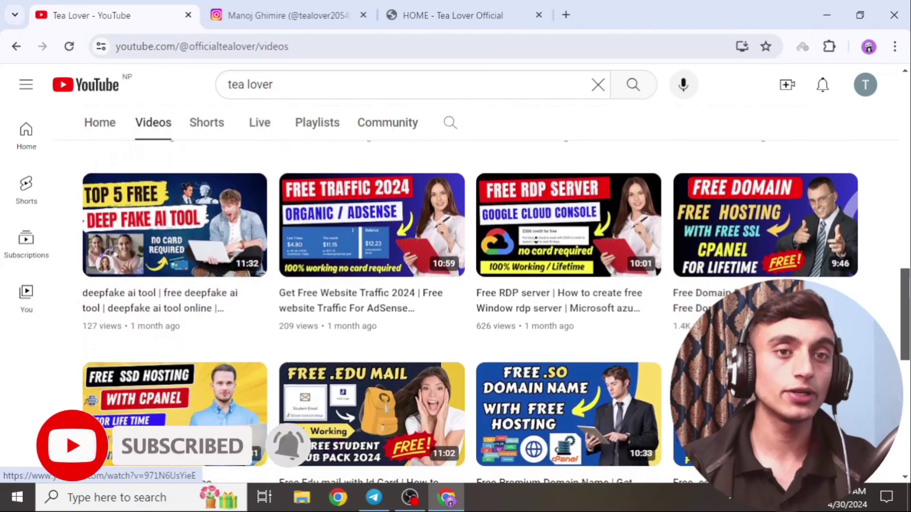
{"action": "scroll", "coordinate": [536, 240], "scroll_direction": "down", "scroll_amount": 2}
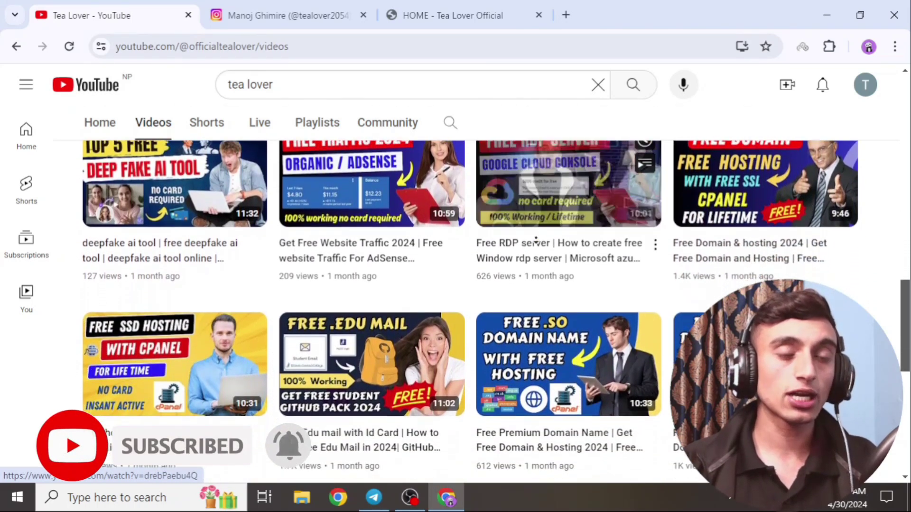
{"action": "scroll", "coordinate": [536, 241], "scroll_direction": "down", "scroll_amount": 3}
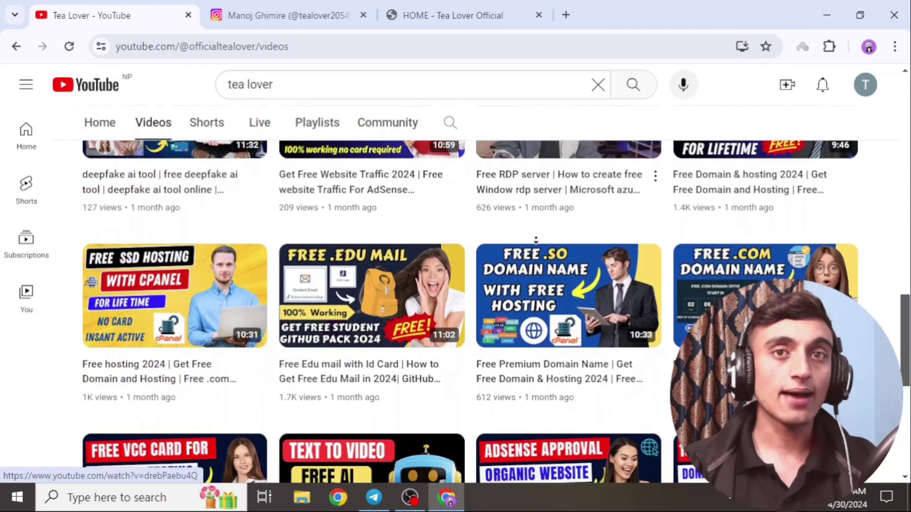
{"action": "scroll", "coordinate": [536, 241], "scroll_direction": "down", "scroll_amount": 2}
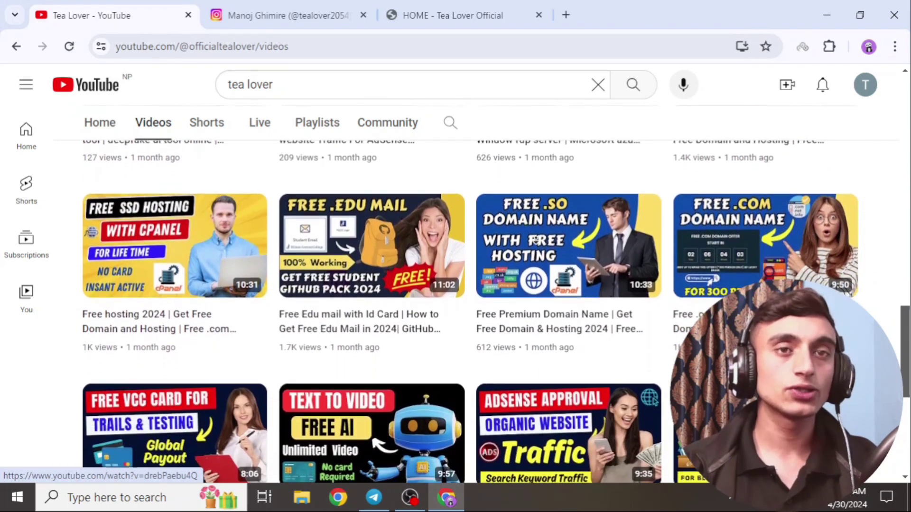
{"action": "scroll", "coordinate": [536, 240], "scroll_direction": "down", "scroll_amount": 4}
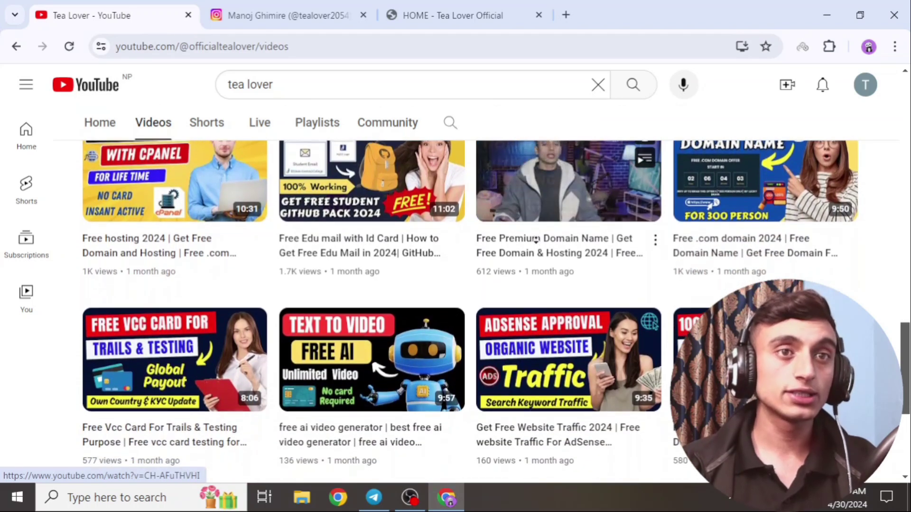
{"action": "scroll", "coordinate": [535, 239], "scroll_direction": "down", "scroll_amount": 2}
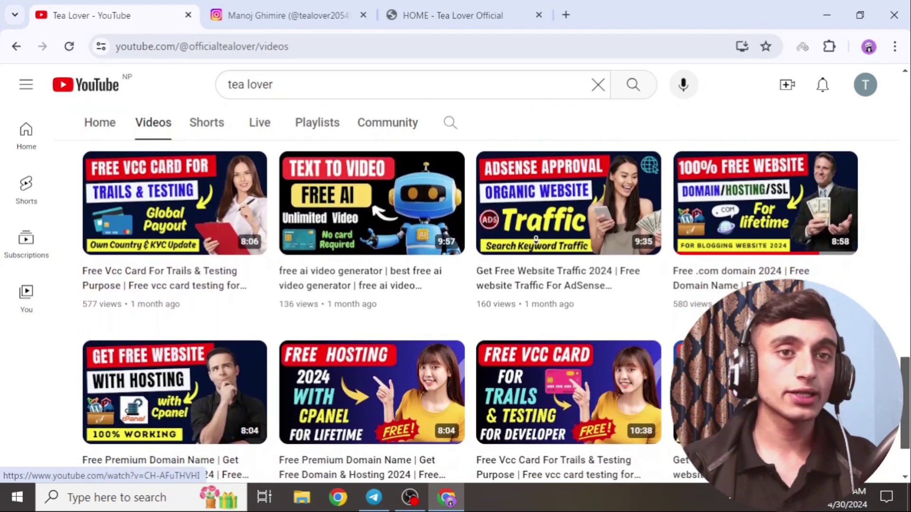
{"action": "scroll", "coordinate": [535, 240], "scroll_direction": "down", "scroll_amount": 2}
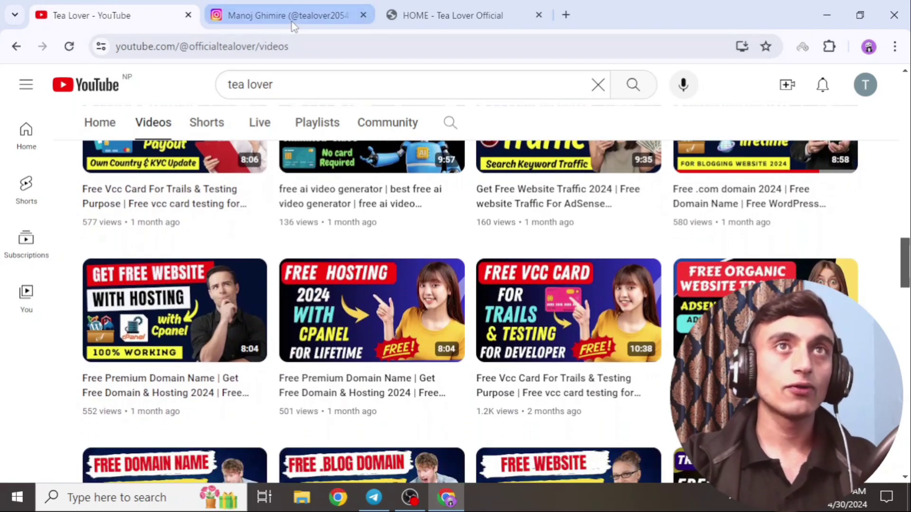
Step: Browse the Tea Lover Official homepage, return to the Instagram profile, and open a new Google tab
{"action": "left_click", "coordinate": [390, 10]}
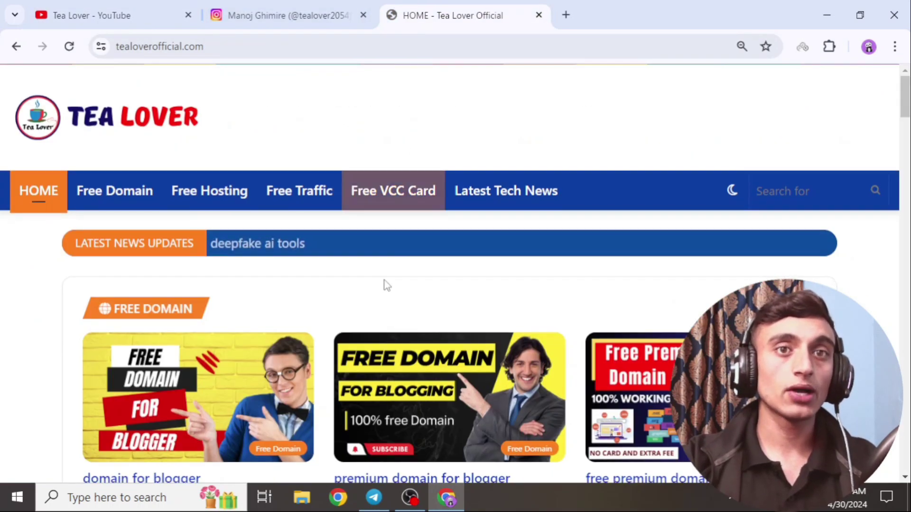
{"action": "scroll", "coordinate": [383, 292], "scroll_direction": "down", "scroll_amount": 5}
{"action": "scroll", "coordinate": [384, 298], "scroll_direction": "down", "scroll_amount": 5}
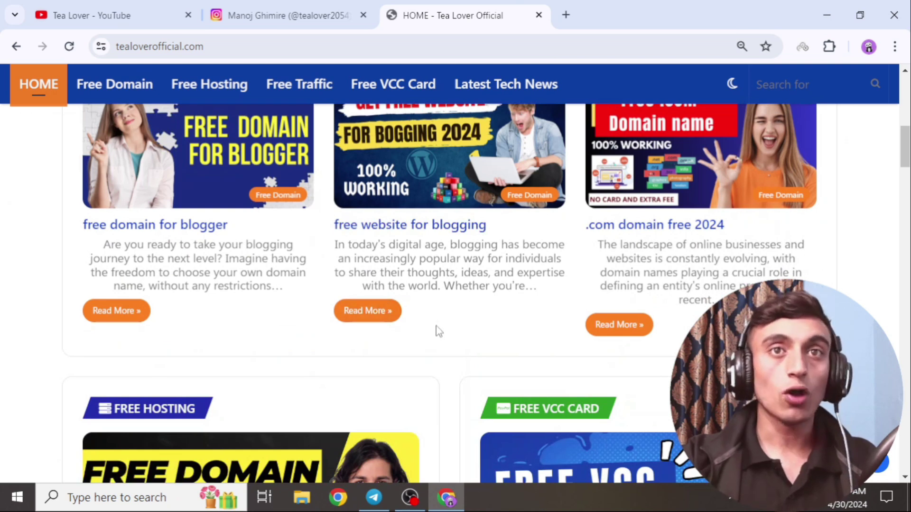
{"action": "key", "text": "ctrl+shift+Tab"}
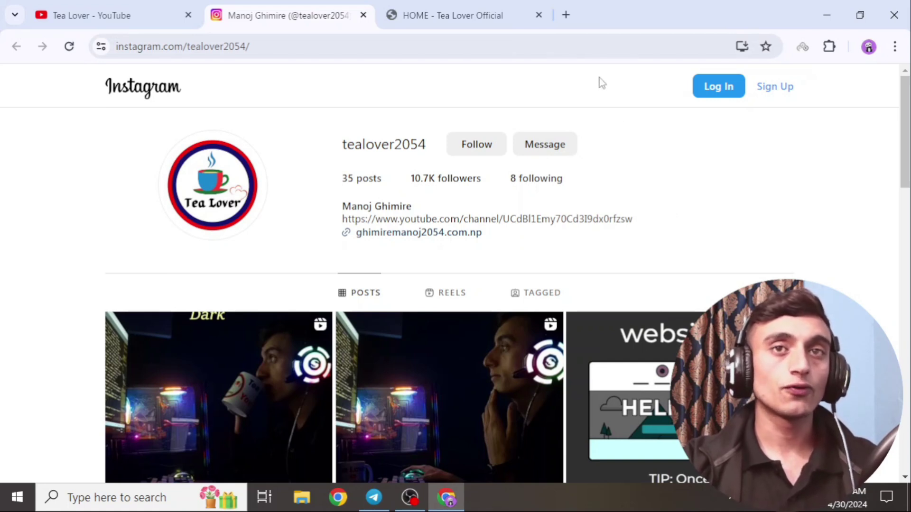
{"action": "left_click", "coordinate": [565, 15]}
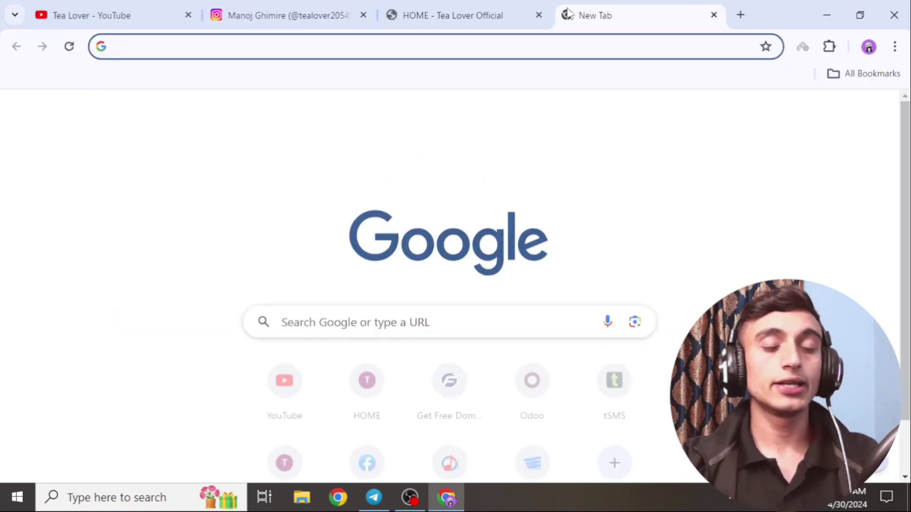
Step: Search Google for 'free pork bun domain name' and open the .PRO domain result in the background
{"action": "type", "text": "free pork bun domain name"}
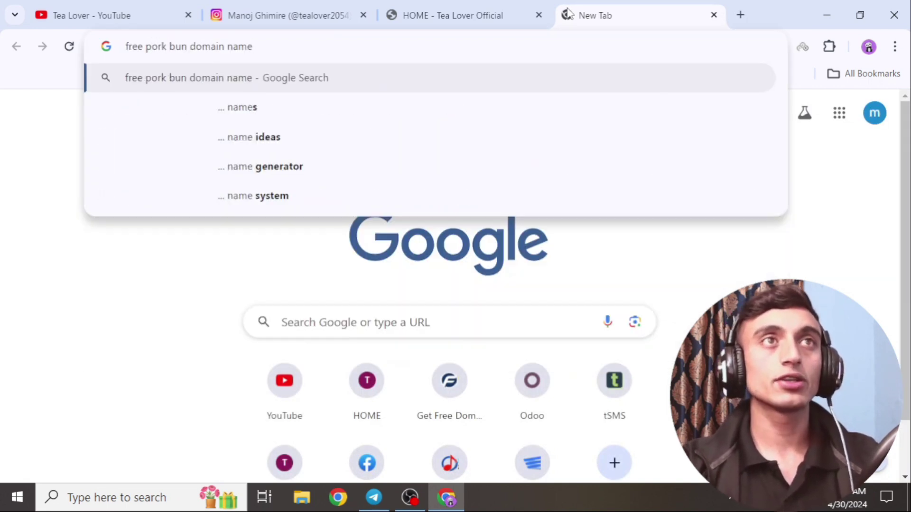
{"action": "key", "text": "Return"}
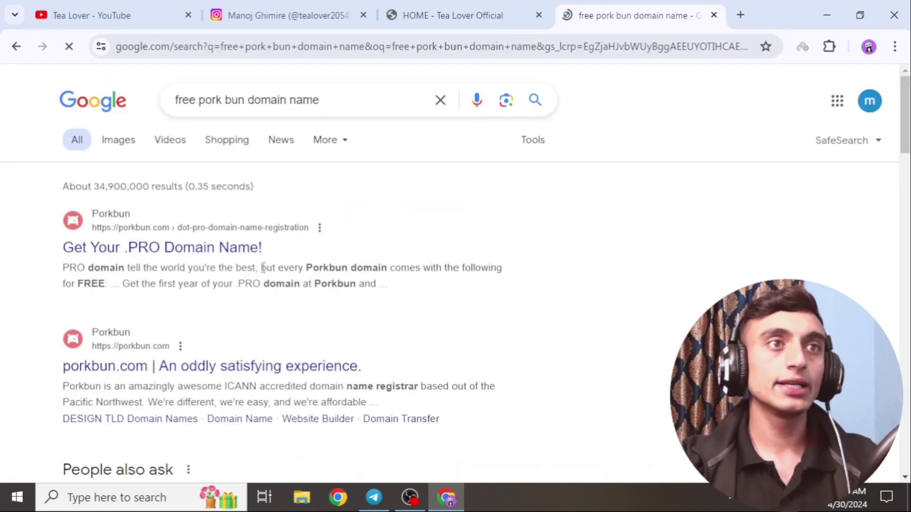
{"action": "right_click", "coordinate": [231, 252]}
{"action": "left_click", "coordinate": [327, 272]}
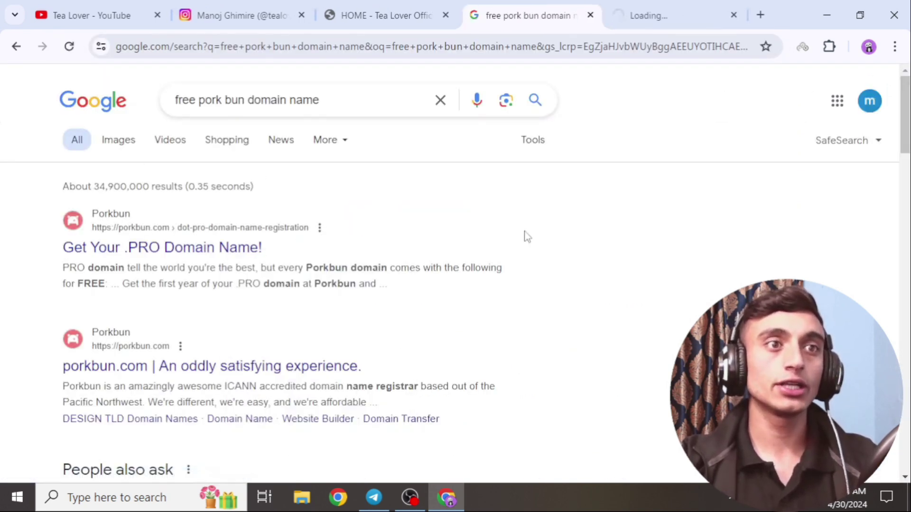
{"action": "scroll", "coordinate": [256, 199], "scroll_direction": "down", "scroll_amount": 10}
{"action": "scroll", "coordinate": [256, 199], "scroll_direction": "down", "scroll_amount": 6}
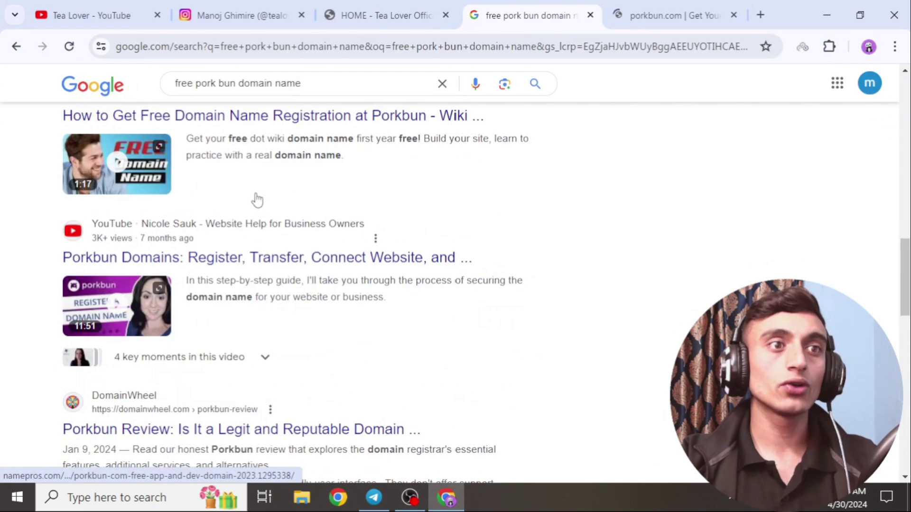
{"action": "scroll", "coordinate": [258, 196], "scroll_direction": "up", "scroll_amount": 15}
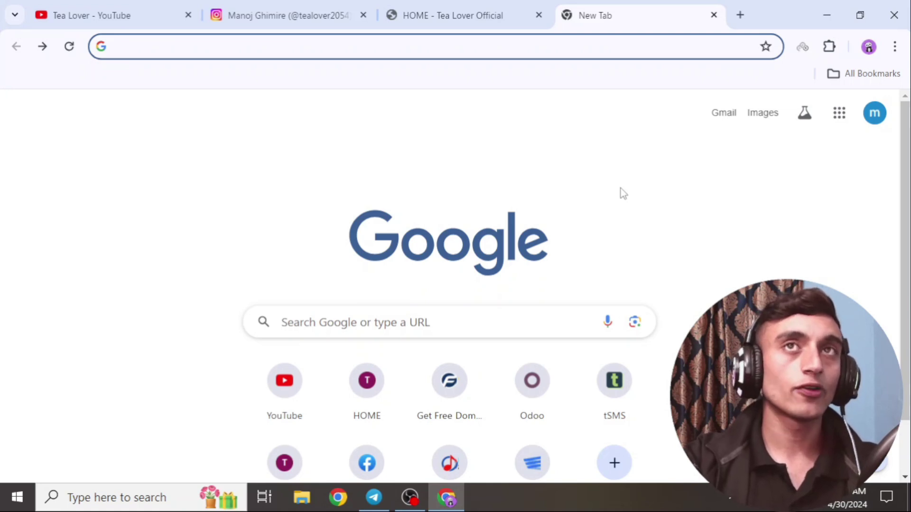
Step: Search '.link free domain porkbun' and open Porkbun's free .link Domain for HobbyDB result
{"action": "left_click", "coordinate": [220, 46]}
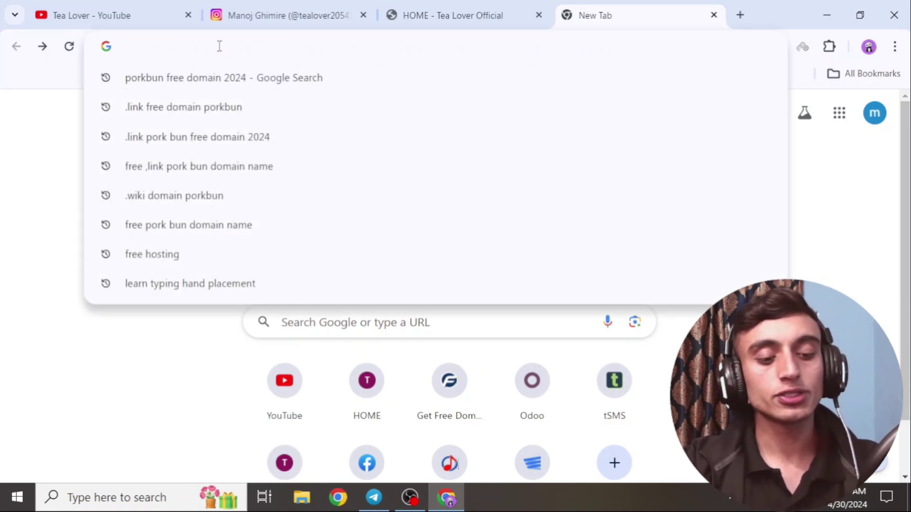
{"action": "type", "text": ".link free domain porkbun"}
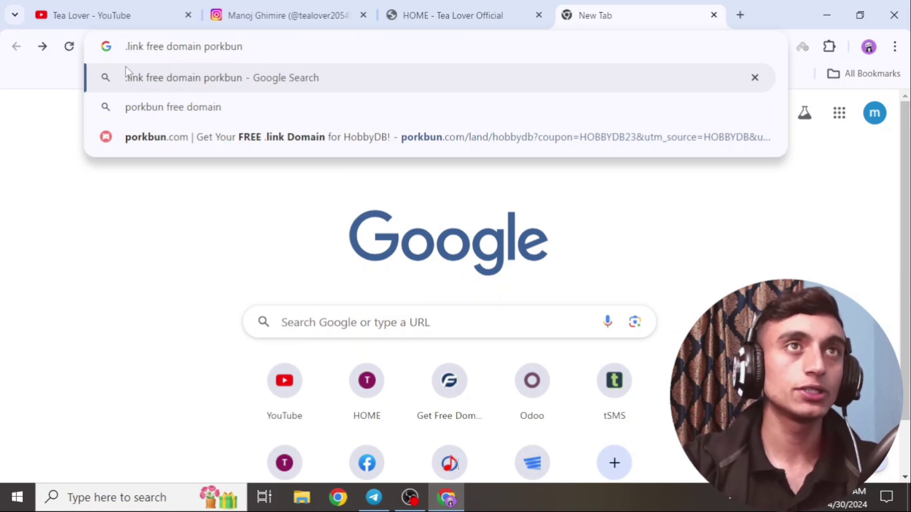
{"action": "key", "text": "Return"}
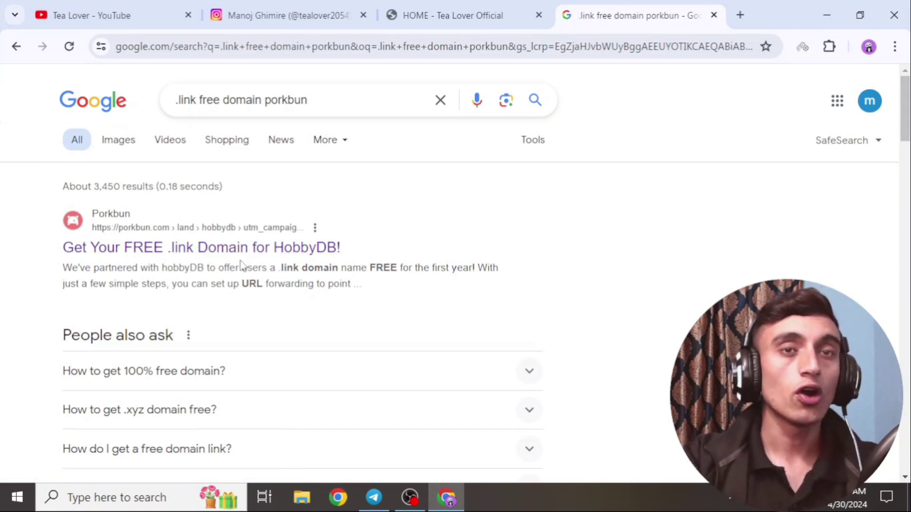
{"action": "left_click", "coordinate": [218, 249]}
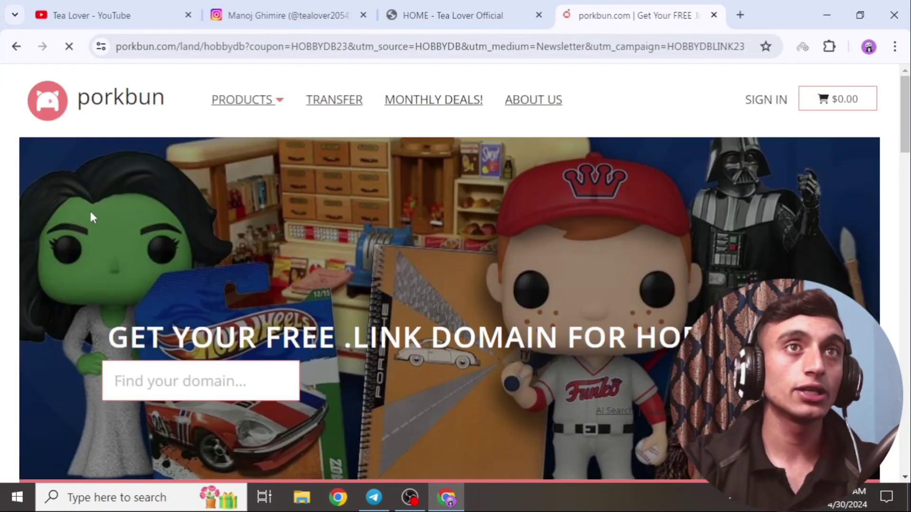
Step: Read through the HobbyDB free .LINK offer page, then return to the 'Find your domain' search box at the top
{"action": "left_click_drag", "start_coordinate": [110, 336], "coordinate": [478, 335]}
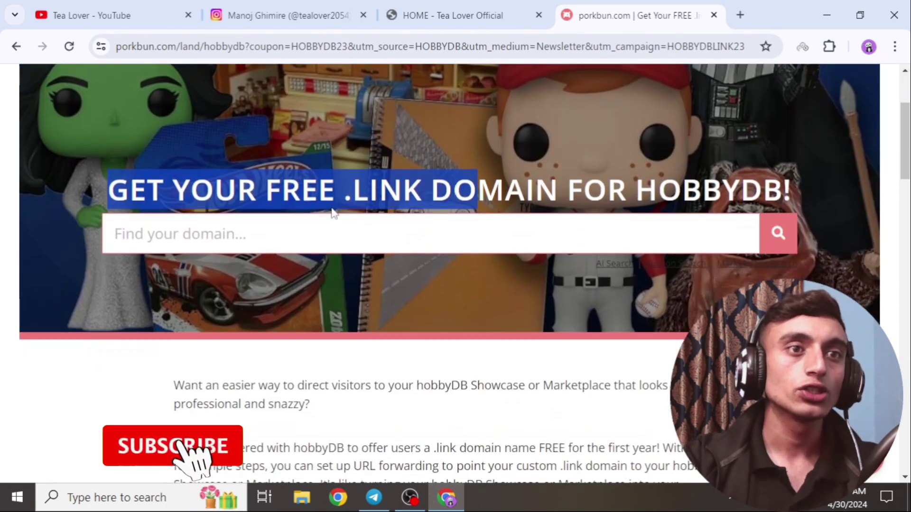
{"action": "scroll", "coordinate": [526, 322], "scroll_direction": "down", "scroll_amount": 3}
{"action": "left_click", "coordinate": [401, 236]}
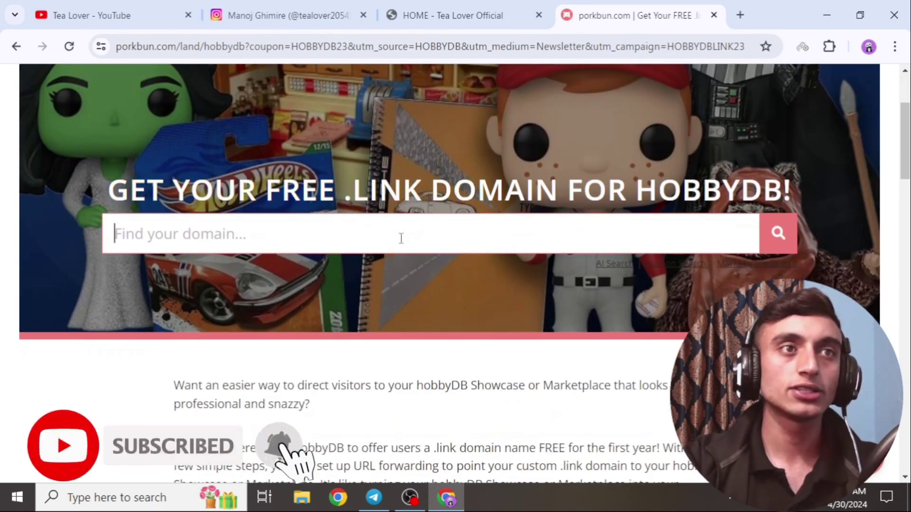
{"action": "scroll", "coordinate": [403, 236], "scroll_direction": "down", "scroll_amount": 5}
{"action": "scroll", "coordinate": [409, 166], "scroll_direction": "down", "scroll_amount": 20}
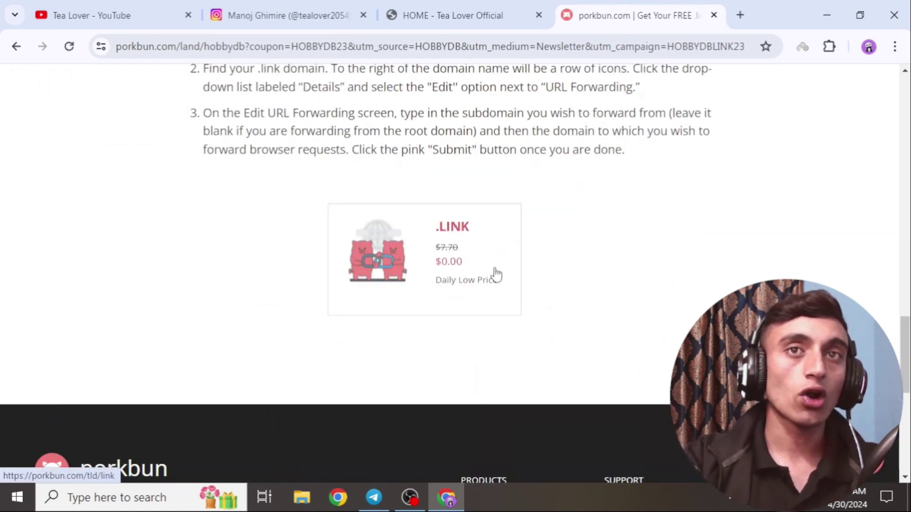
{"action": "left_click_drag", "start_coordinate": [433, 285], "coordinate": [470, 279]}
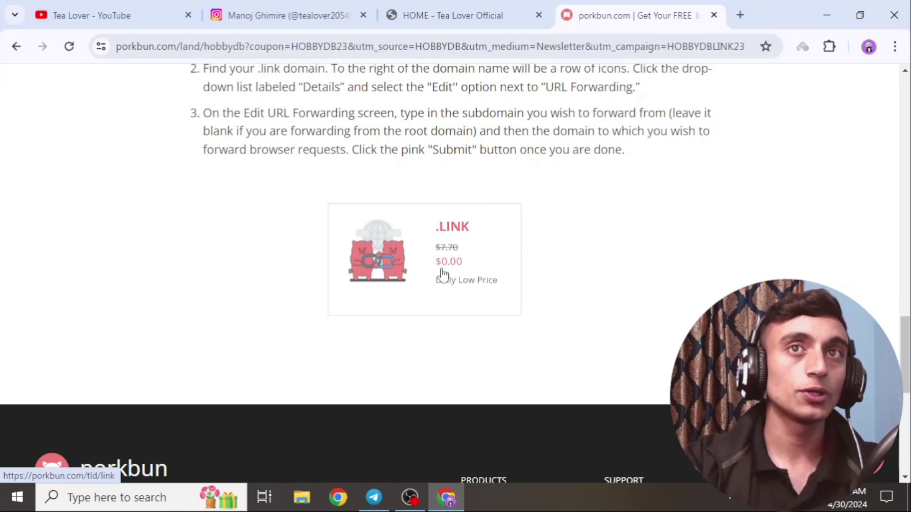
{"action": "scroll", "coordinate": [441, 274], "scroll_direction": "up", "scroll_amount": 20}
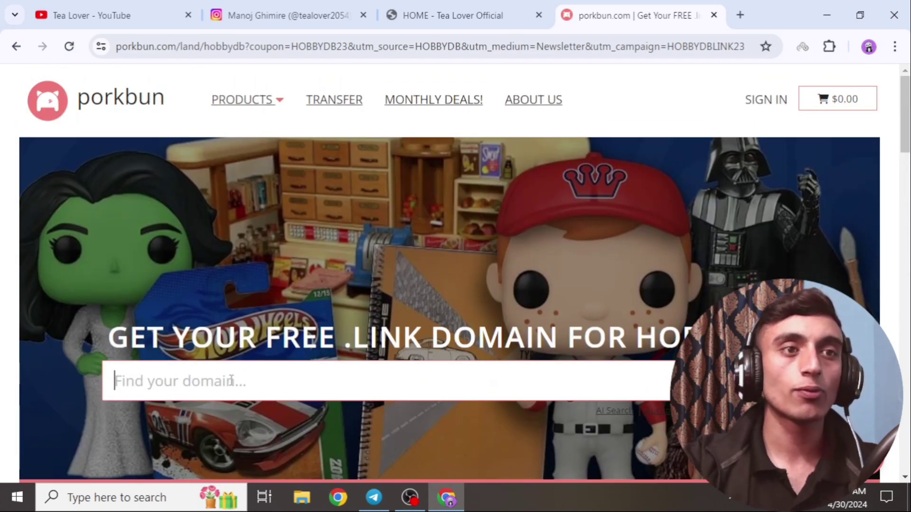
Step: Search for tealover.link, confirm it is listed as FREE, and add it to the cart
{"action": "type", "text": "tealover"}
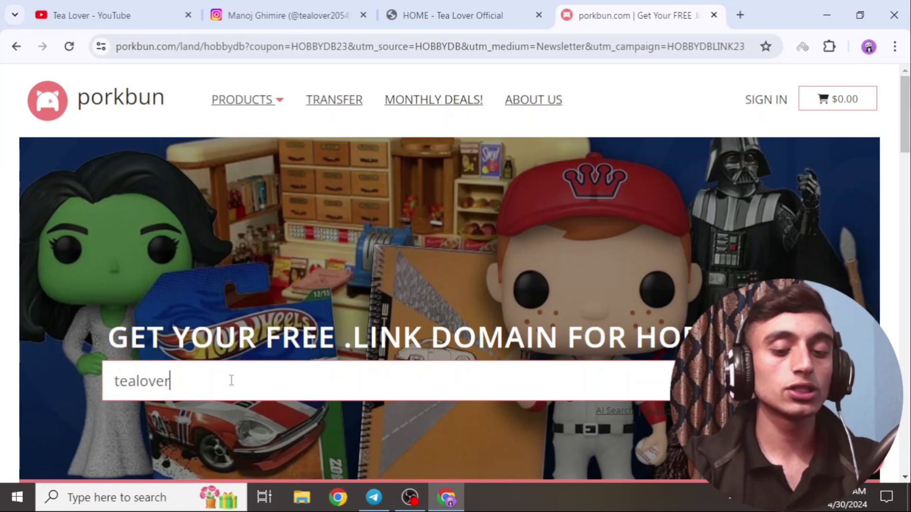
{"action": "type", "text": "."}
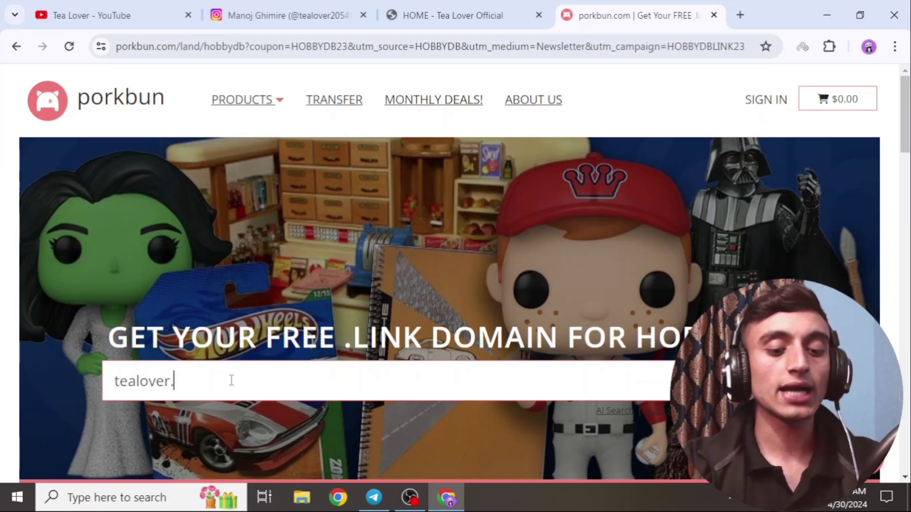
{"action": "type", "text": "link"}
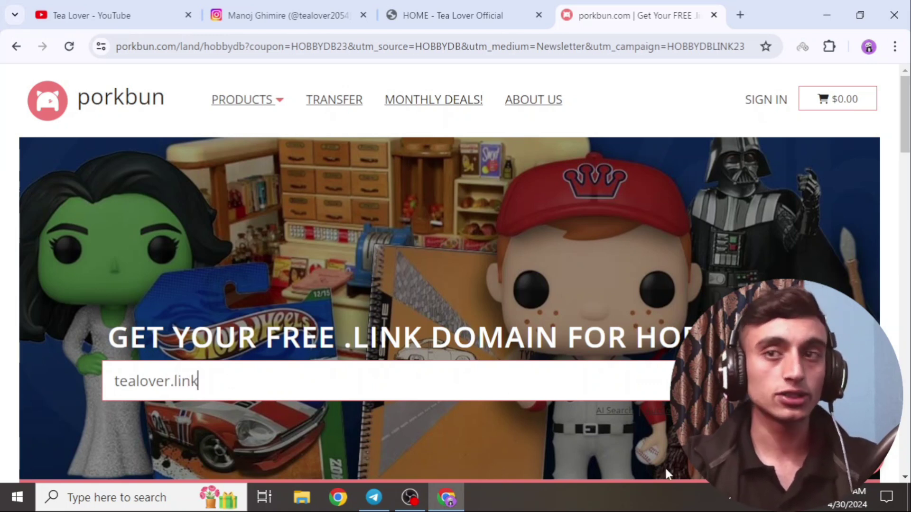
{"action": "key", "text": "Return"}
{"action": "scroll", "coordinate": [472, 186], "scroll_direction": "down", "scroll_amount": 1}
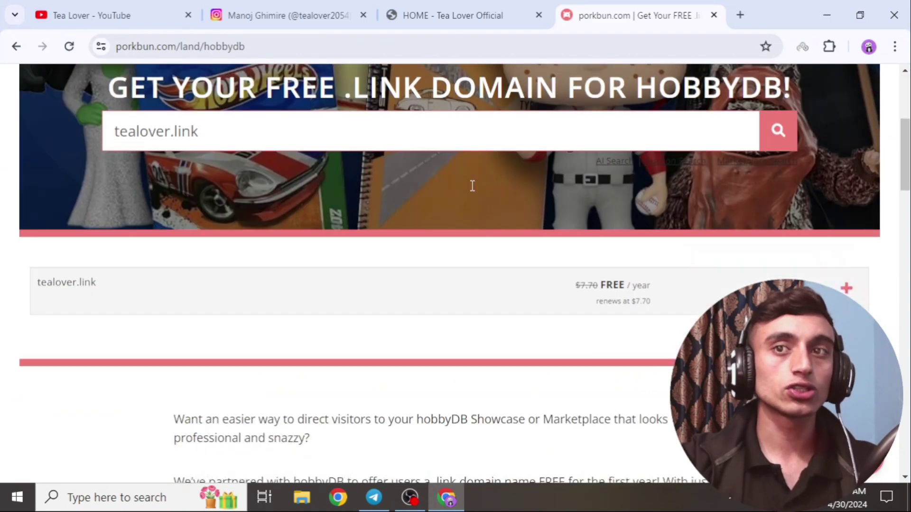
{"action": "scroll", "coordinate": [472, 185], "scroll_direction": "down", "scroll_amount": 2}
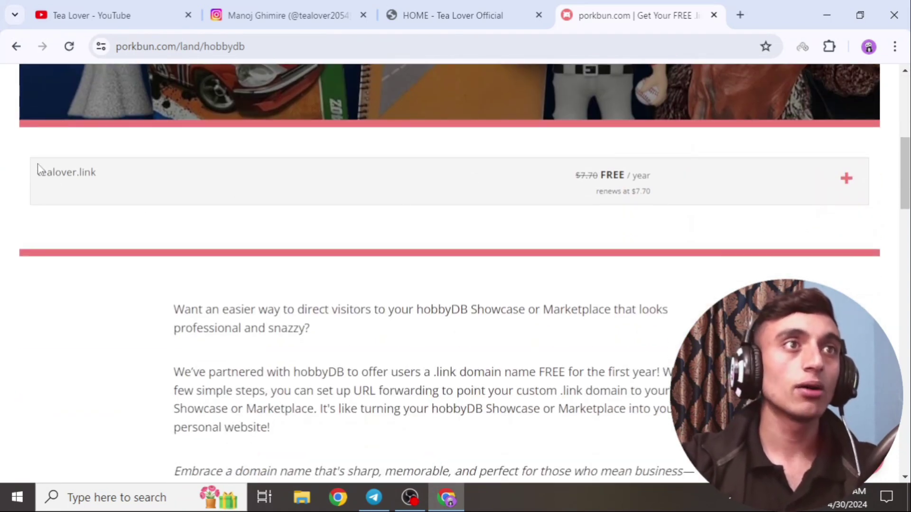
{"action": "left_click_drag", "start_coordinate": [38, 171], "coordinate": [152, 169]}
{"action": "left_click_drag", "start_coordinate": [545, 173], "coordinate": [697, 175]}
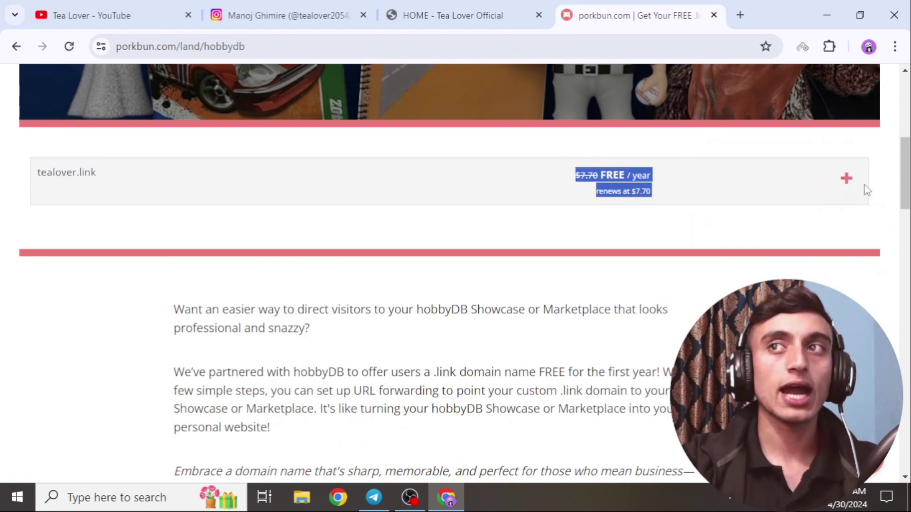
{"action": "left_click", "coordinate": [845, 180]}
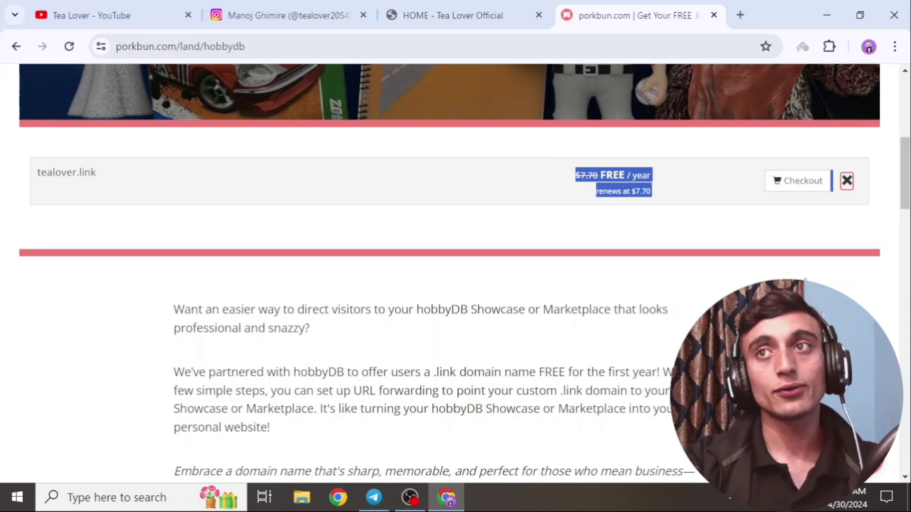
{"action": "left_click", "coordinate": [795, 188]}
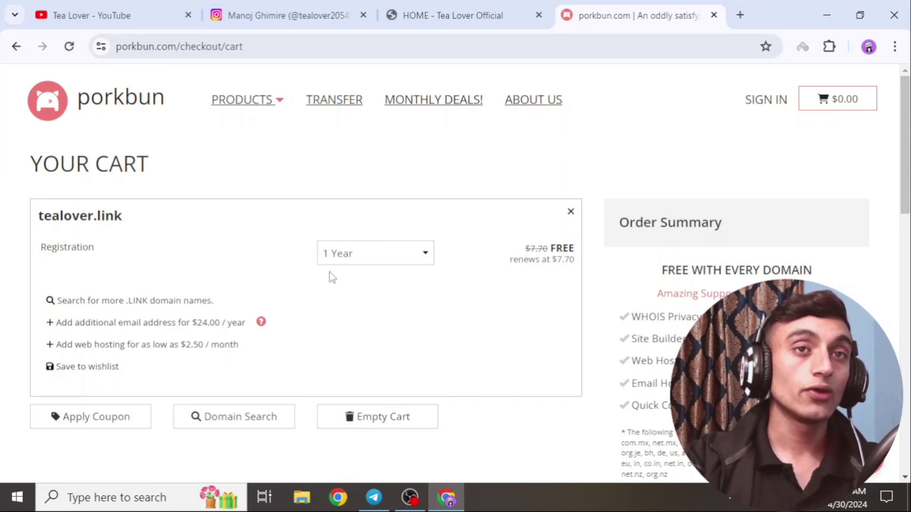
Step: Try a 2-year registration, revert tealover.link to 1 year, confirm the $0.00 total, and continue to checkout
{"action": "left_click", "coordinate": [336, 253]}
{"action": "left_click", "coordinate": [352, 288]}
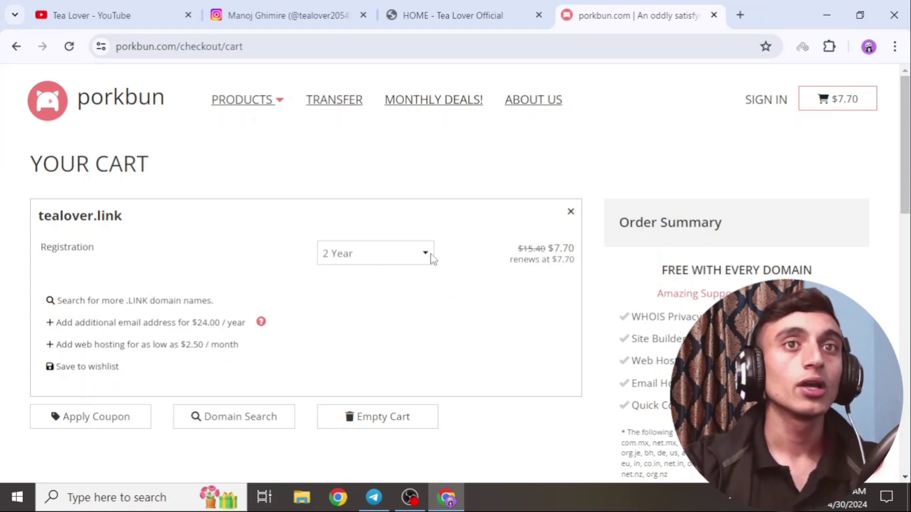
{"action": "left_click", "coordinate": [360, 261]}
{"action": "left_click", "coordinate": [348, 273]}
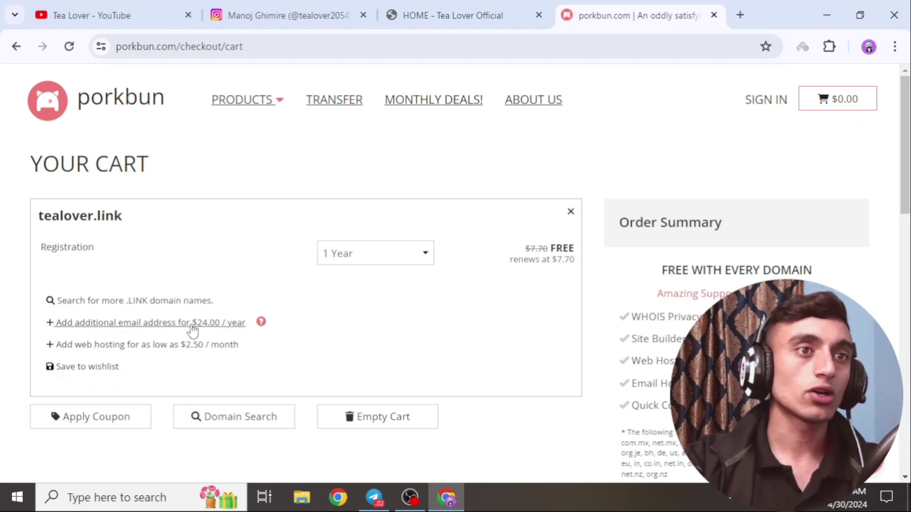
{"action": "scroll", "coordinate": [568, 234], "scroll_direction": "down", "scroll_amount": 5}
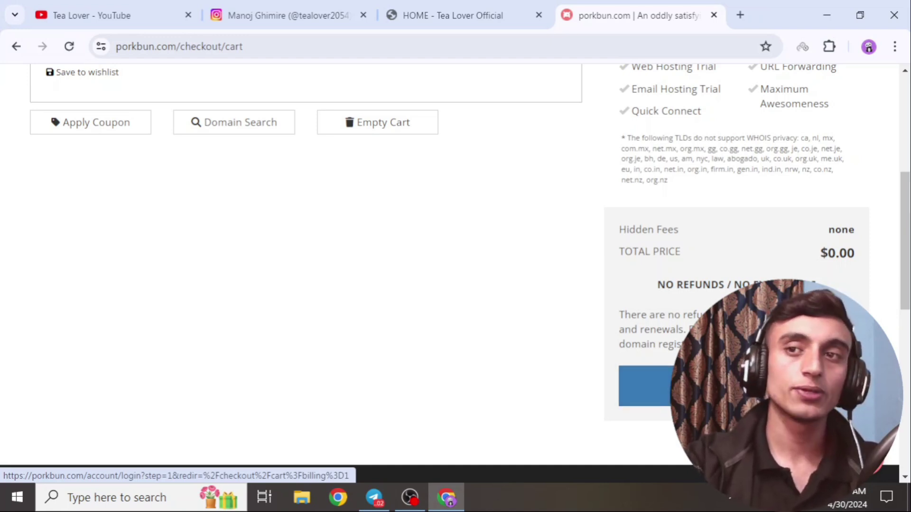
{"action": "left_click", "coordinate": [646, 386]}
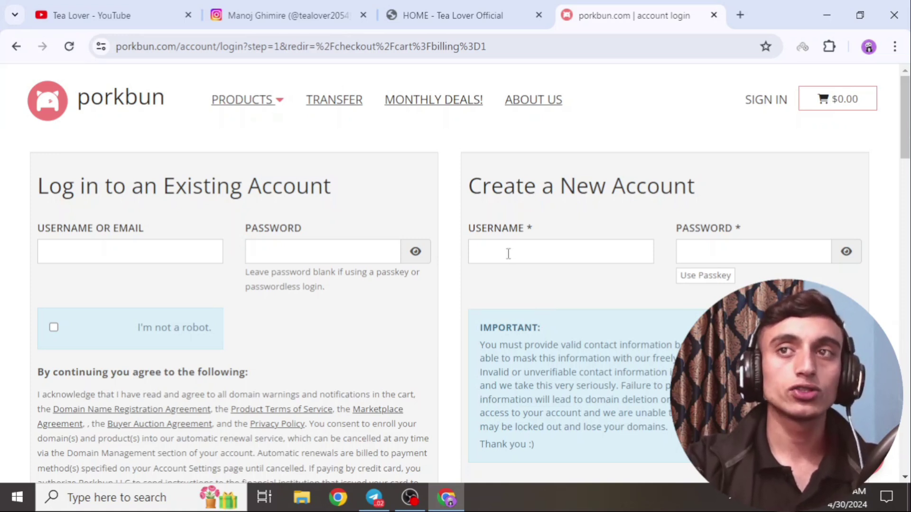
Step: Scroll down the new-account form and submit it to create the Porkbun account
{"action": "scroll", "coordinate": [634, 238], "scroll_direction": "down", "scroll_amount": 15}
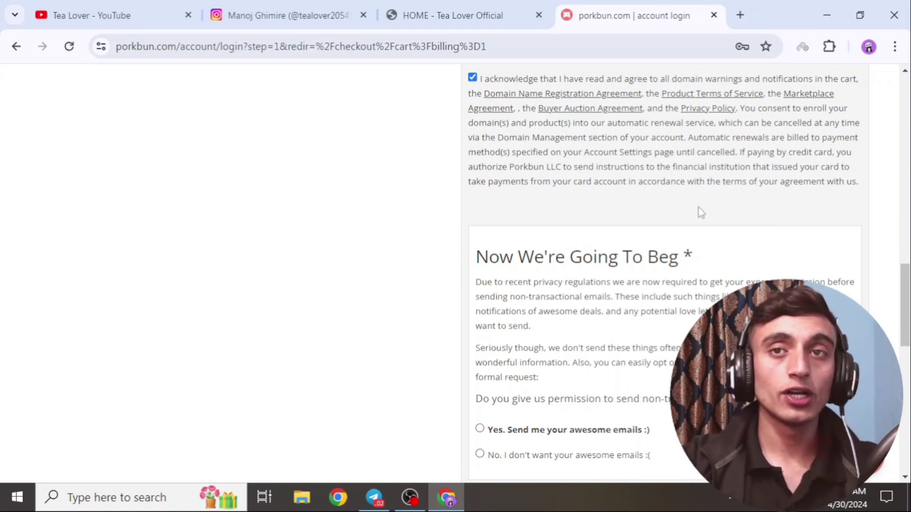
{"action": "scroll", "coordinate": [721, 180], "scroll_direction": "down", "scroll_amount": 5}
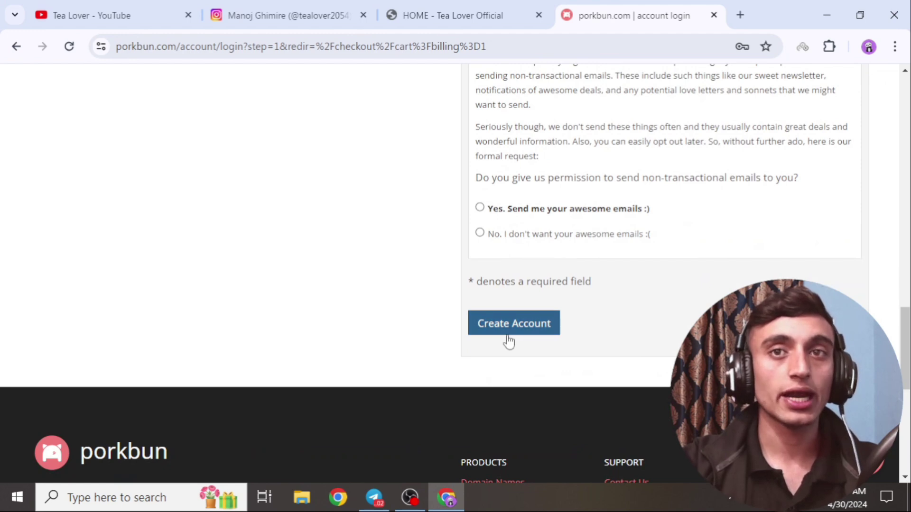
{"action": "left_click", "coordinate": [508, 340]}
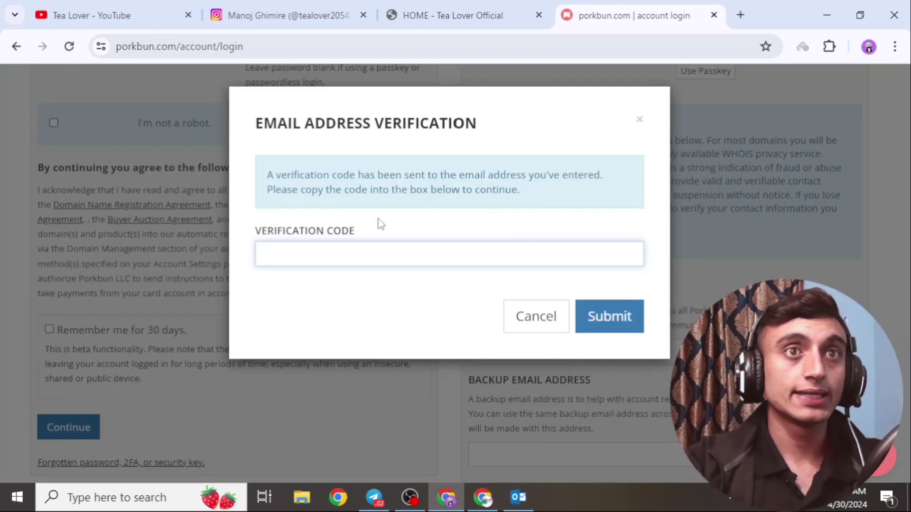
{"action": "left_click_drag", "start_coordinate": [254, 133], "coordinate": [541, 135]}
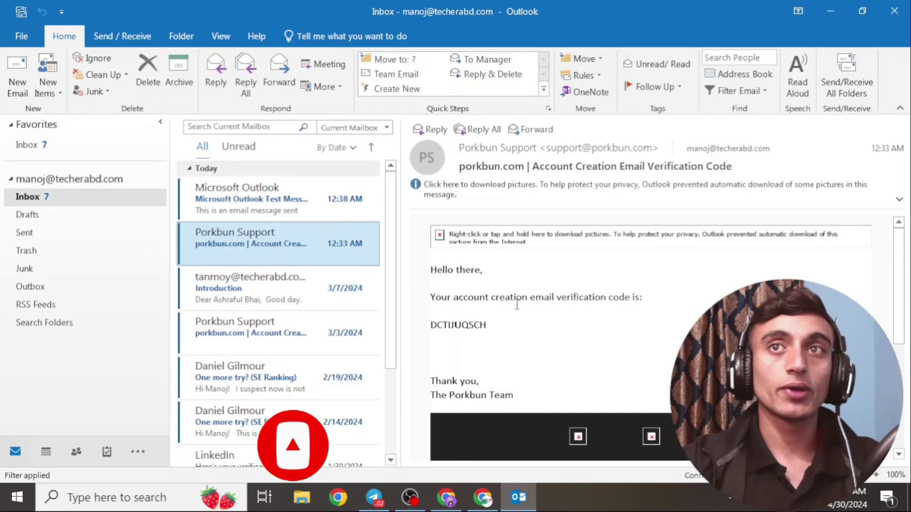
{"action": "double_click", "coordinate": [453, 324]}
{"action": "right_click", "coordinate": [453, 325]}
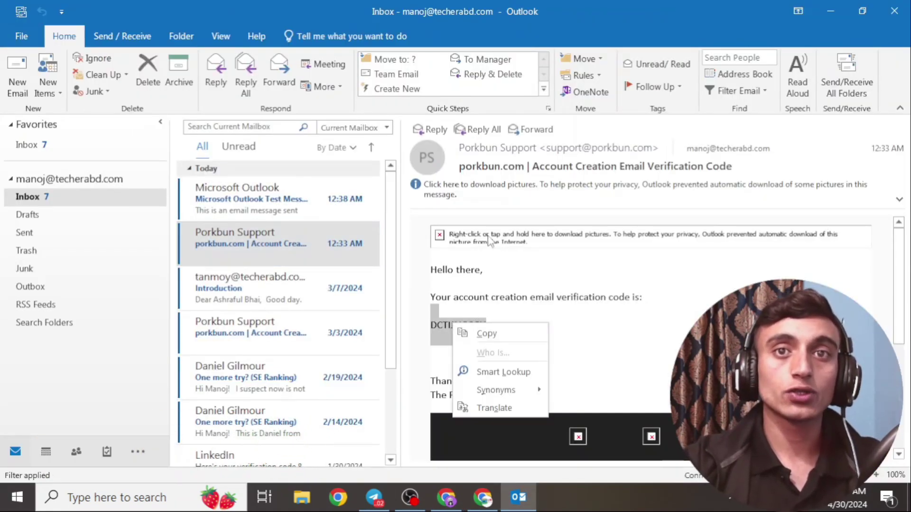
{"action": "left_click", "coordinate": [503, 330]}
{"action": "left_click", "coordinate": [822, 12]}
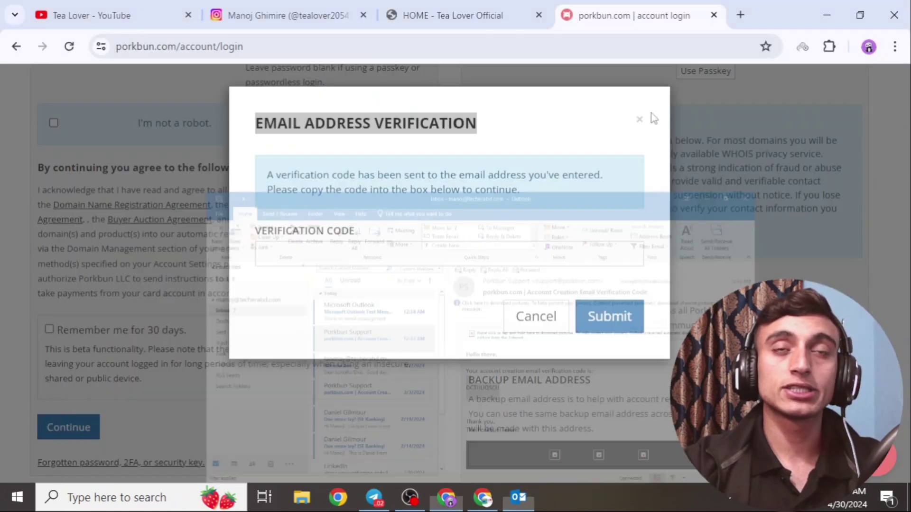
Step: Paste the emailed code into the Verification Code field and submit it
{"action": "right_click", "coordinate": [391, 262]}
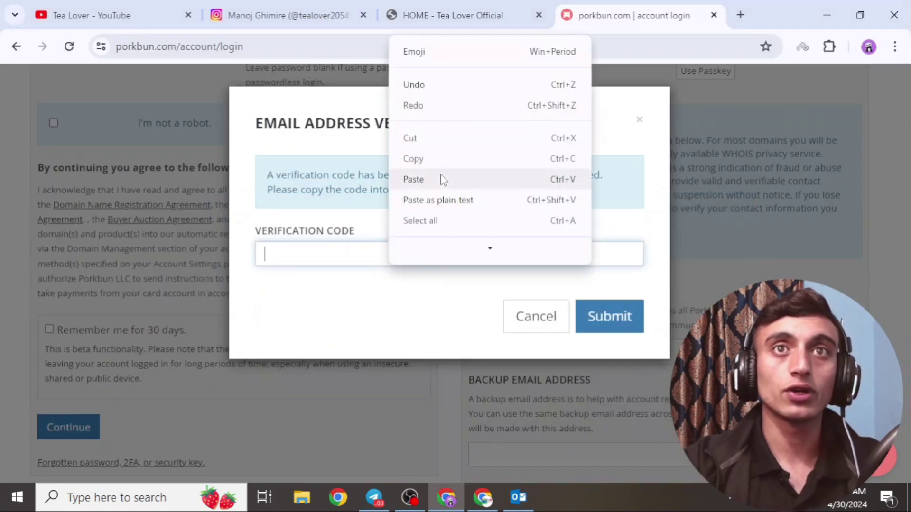
{"action": "left_click", "coordinate": [441, 179]}
{"action": "left_click", "coordinate": [603, 327]}
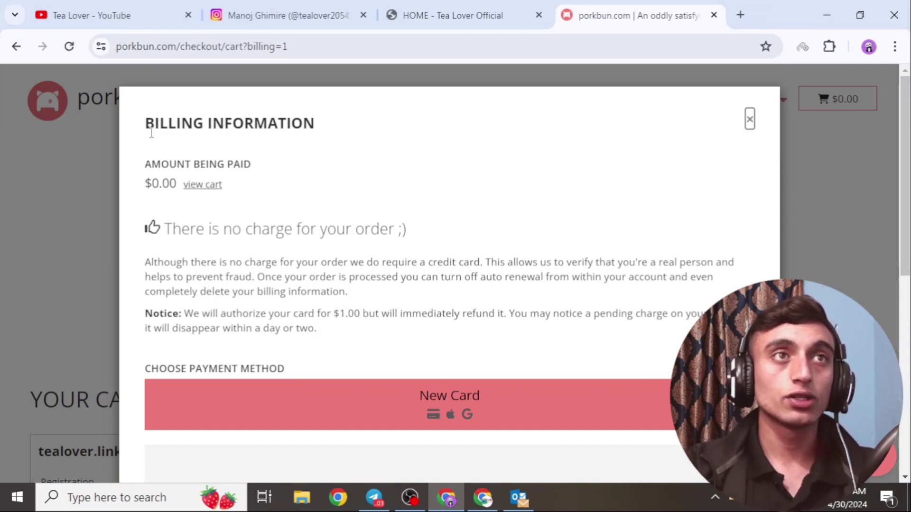
{"action": "left_click_drag", "start_coordinate": [147, 129], "coordinate": [408, 127]}
{"action": "left_click", "coordinate": [397, 135]}
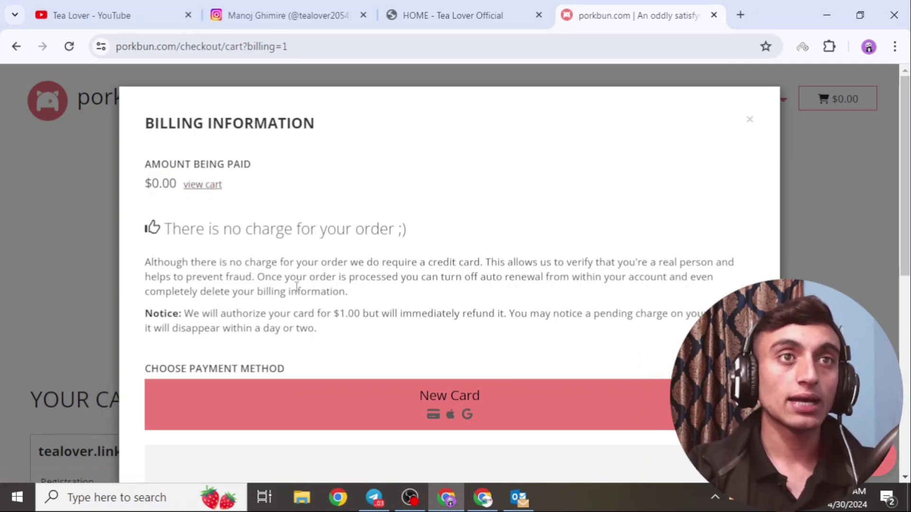
{"action": "left_click_drag", "start_coordinate": [186, 310], "coordinate": [342, 311]}
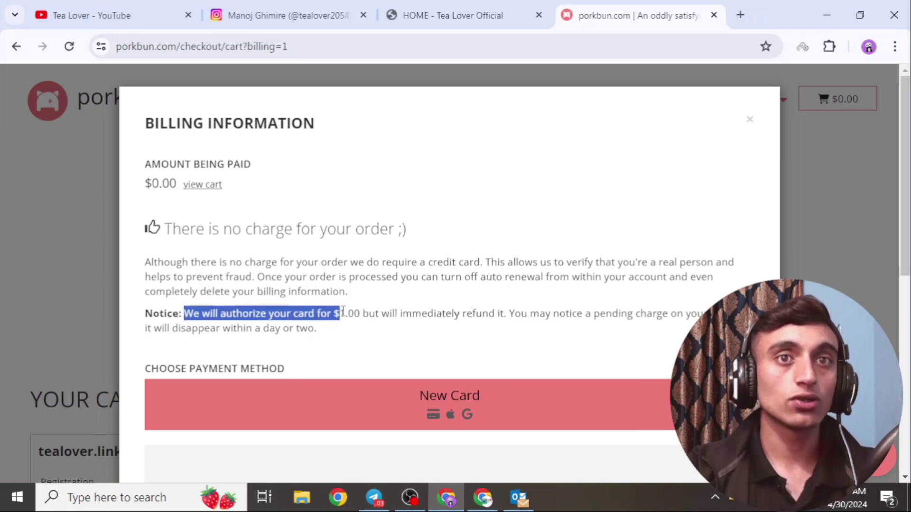
{"action": "left_click", "coordinate": [348, 318]}
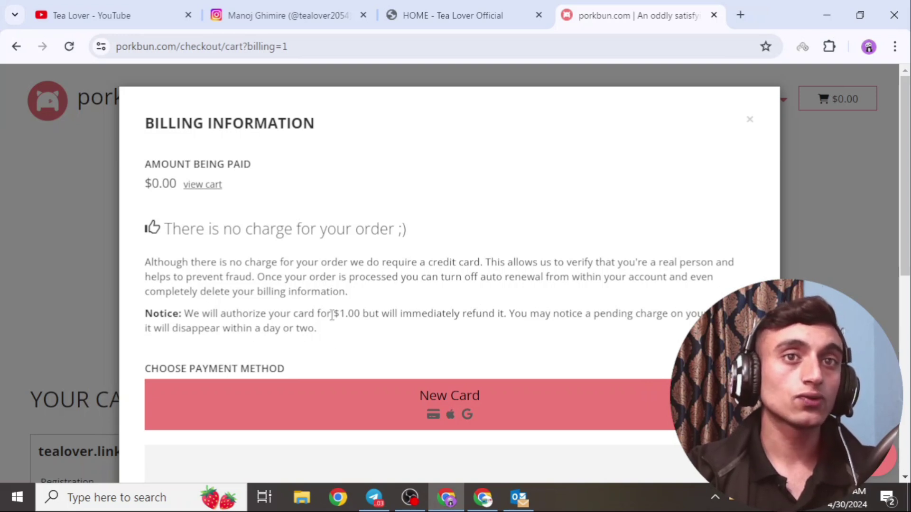
{"action": "left_click_drag", "start_coordinate": [332, 315], "coordinate": [397, 315]}
{"action": "scroll", "coordinate": [455, 226], "scroll_direction": "down", "scroll_amount": 5}
Step: Select New Card as the payment method in the billing dialog
{"action": "scroll", "coordinate": [450, 240], "scroll_direction": "up", "scroll_amount": 2}
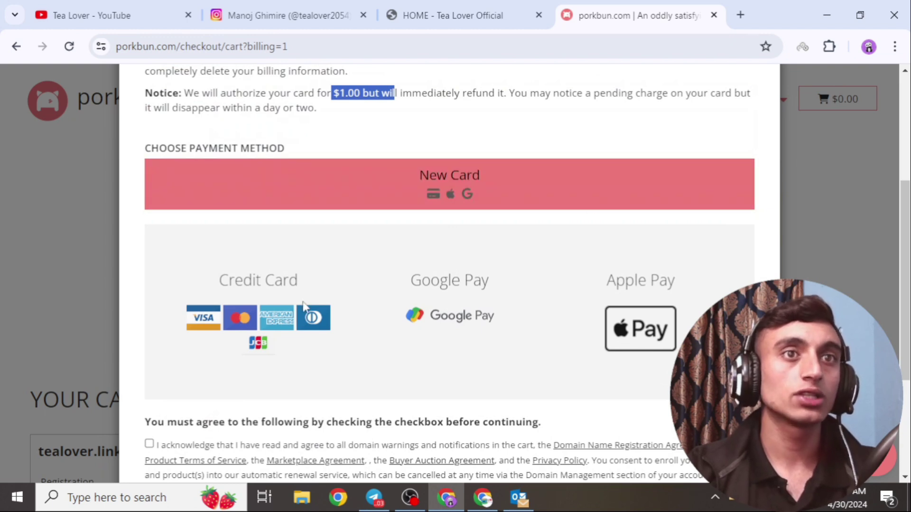
{"action": "scroll", "coordinate": [354, 317], "scroll_direction": "down", "scroll_amount": 1}
{"action": "scroll", "coordinate": [353, 317], "scroll_direction": "down", "scroll_amount": 4}
{"action": "scroll", "coordinate": [513, 299], "scroll_direction": "up", "scroll_amount": 6}
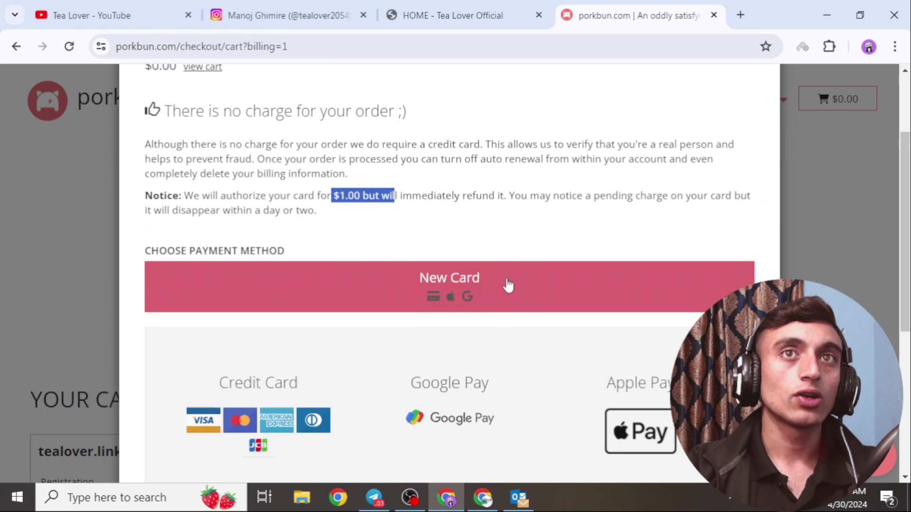
{"action": "left_click", "coordinate": [450, 294]}
Step: Accept the domain registration agreement, pass the 'I'm not a robot' check, and continue
{"action": "scroll", "coordinate": [405, 298], "scroll_direction": "down", "scroll_amount": 4}
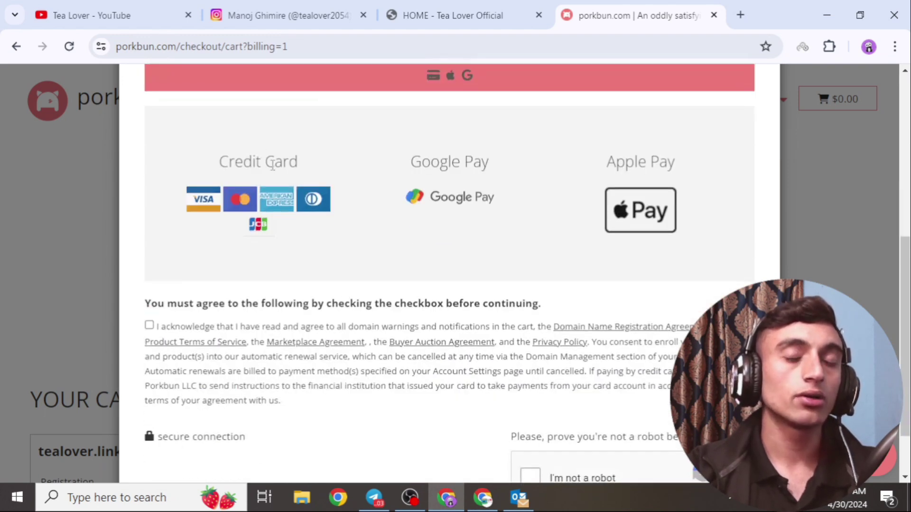
{"action": "left_click", "coordinate": [149, 325]}
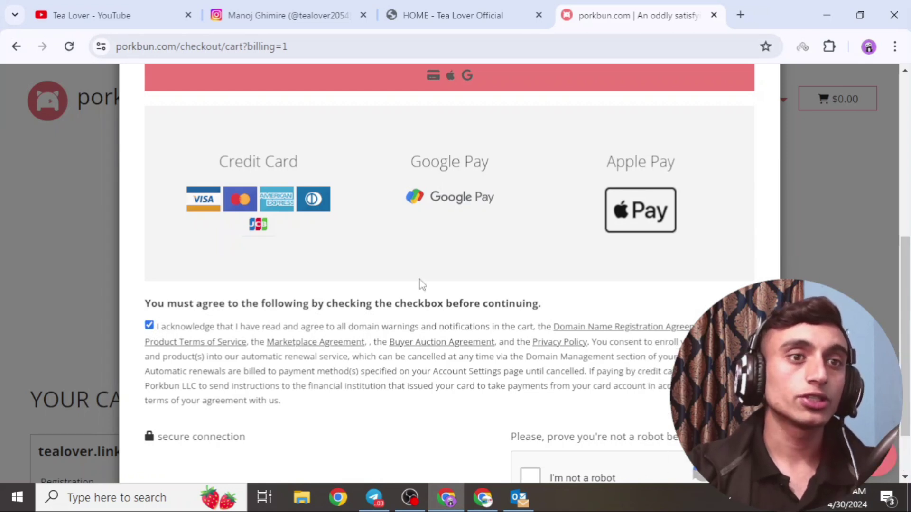
{"action": "scroll", "coordinate": [427, 280], "scroll_direction": "down", "scroll_amount": 2}
{"action": "left_click", "coordinate": [529, 409]}
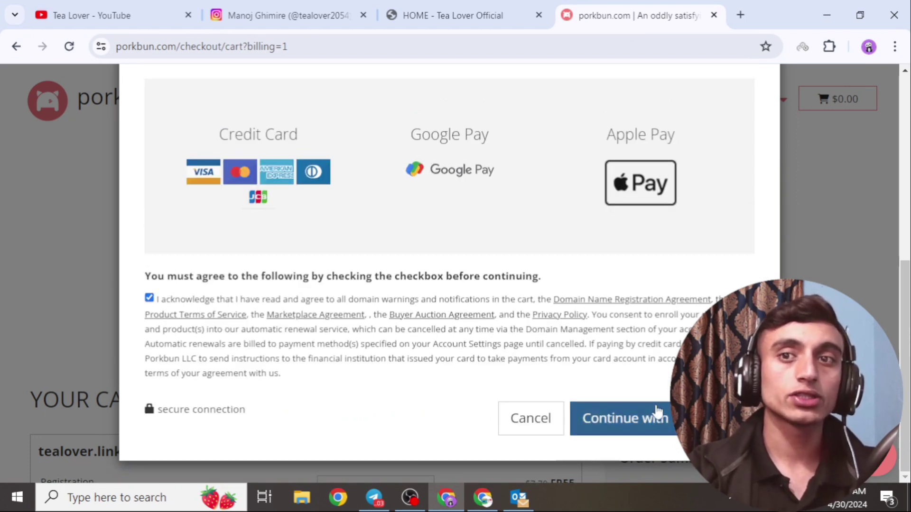
{"action": "left_click", "coordinate": [619, 418]}
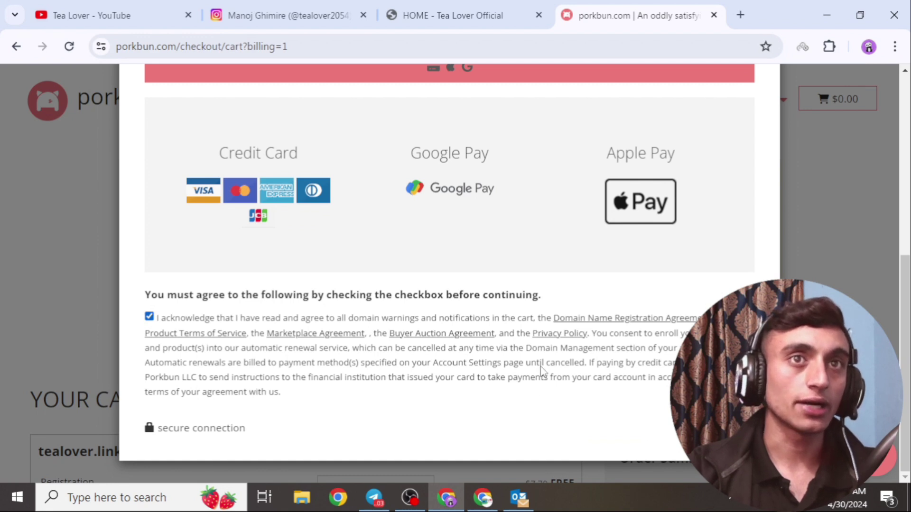